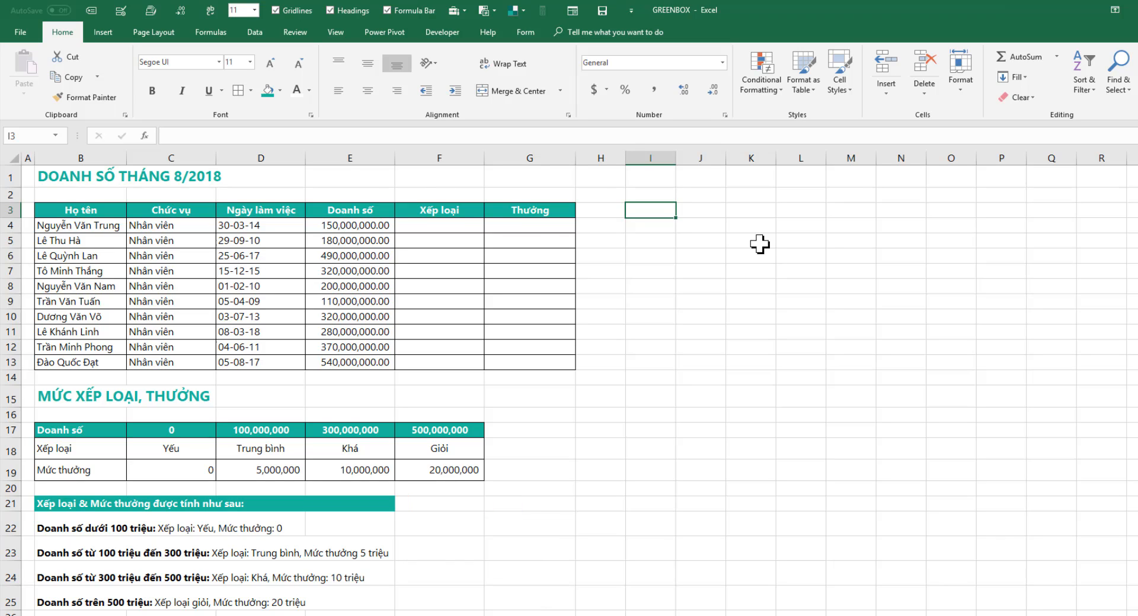
# - Format the Ngày làm việc dates in D4:D13 with the 14-Mar-12 date type
pyautogui.moveTo(267, 225); pyautogui.dragTo(317, 364)
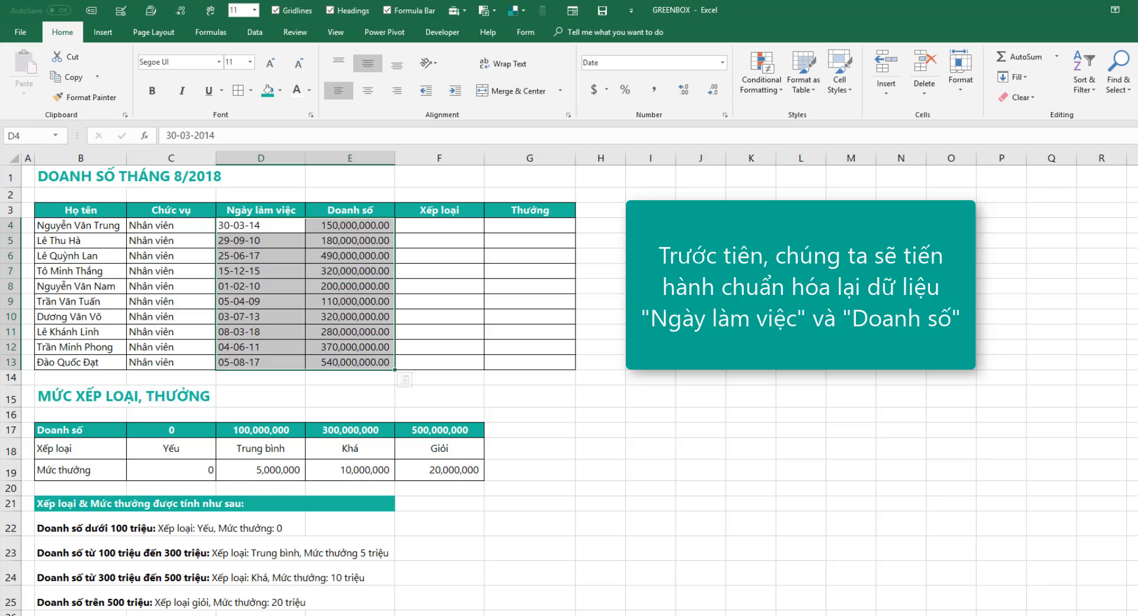
pyautogui.click(700, 301)
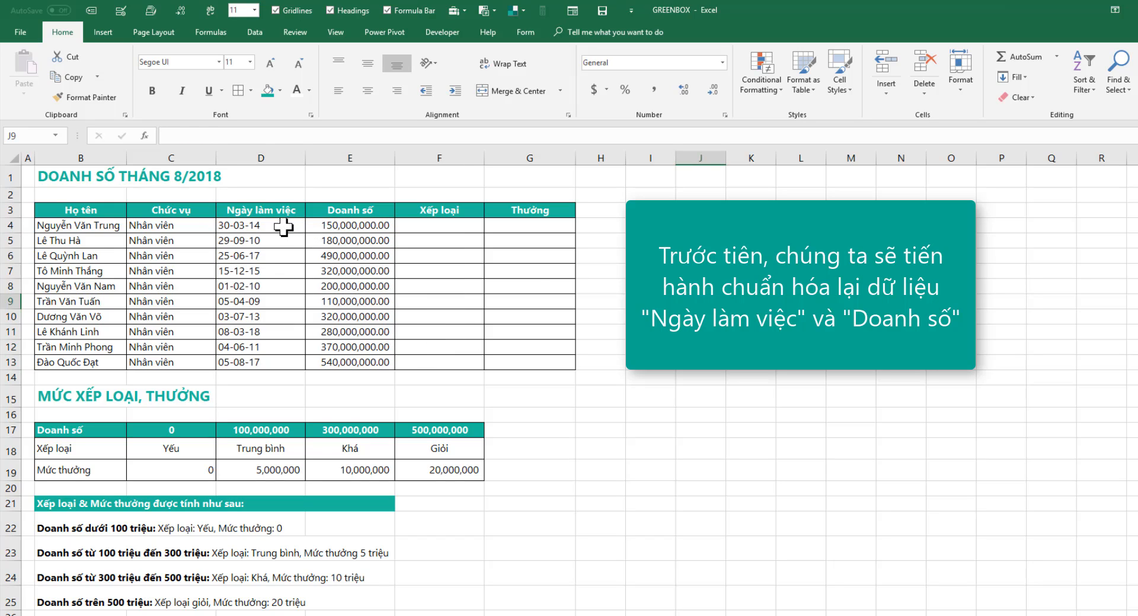
pyautogui.moveTo(283, 226); pyautogui.dragTo(290, 363)
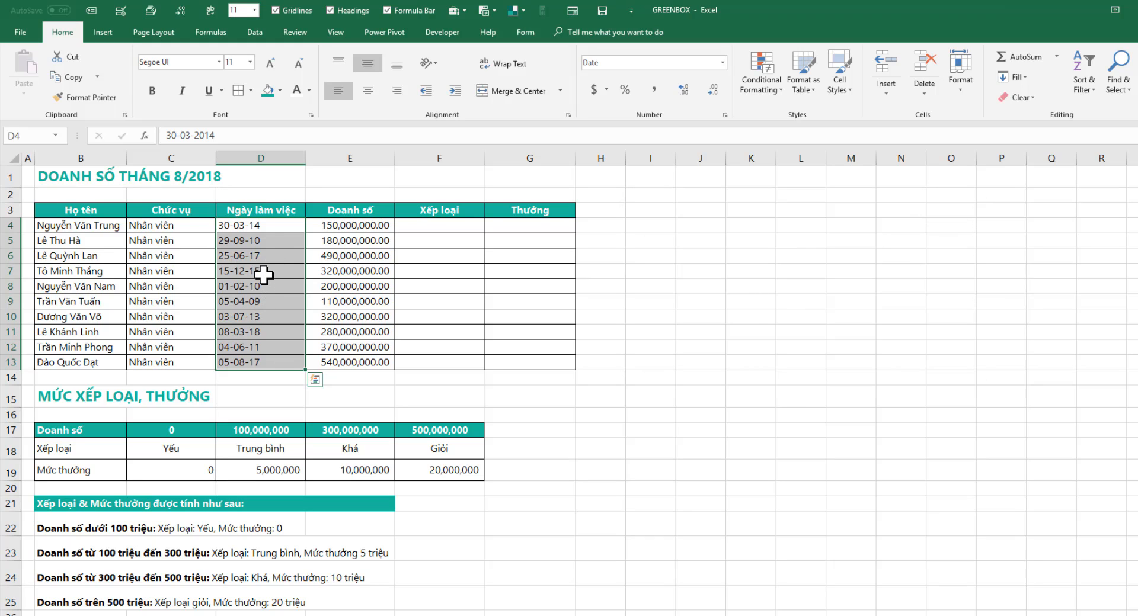
pyautogui.rightClick(267, 269)
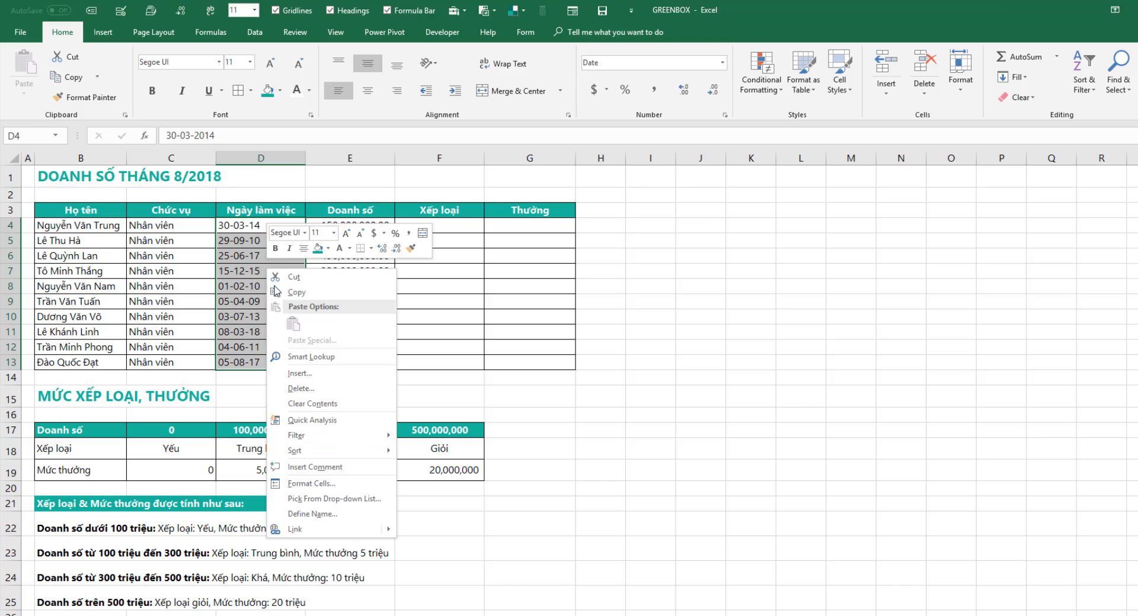
pyautogui.click(314, 483)
pyautogui.moveTo(247, 84); pyautogui.dragTo(832, 201)
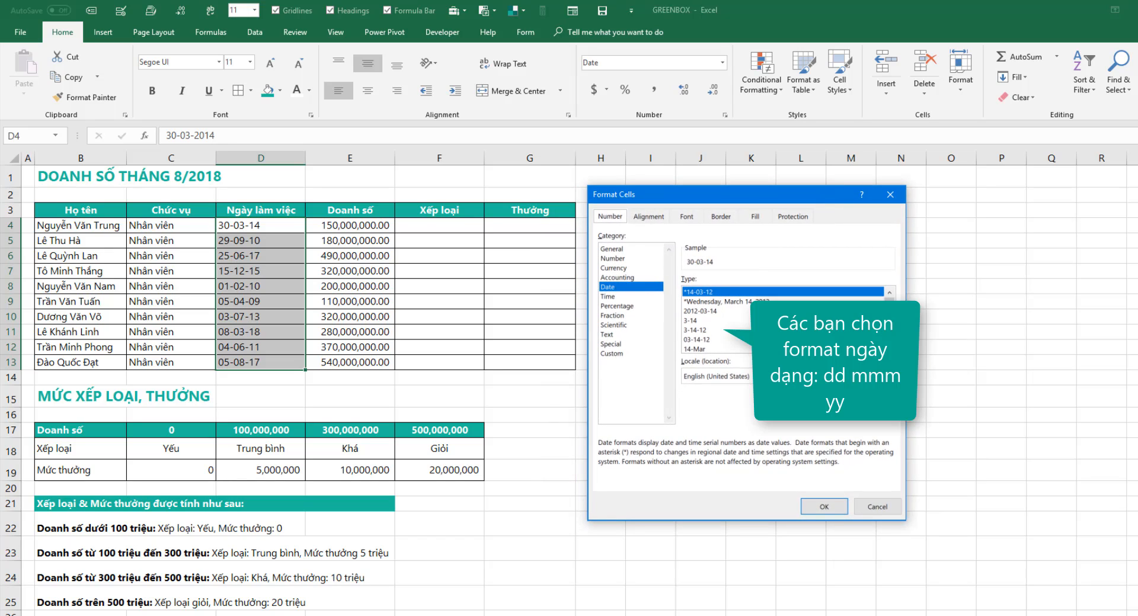
pyautogui.scroll(-1, 727, 342)
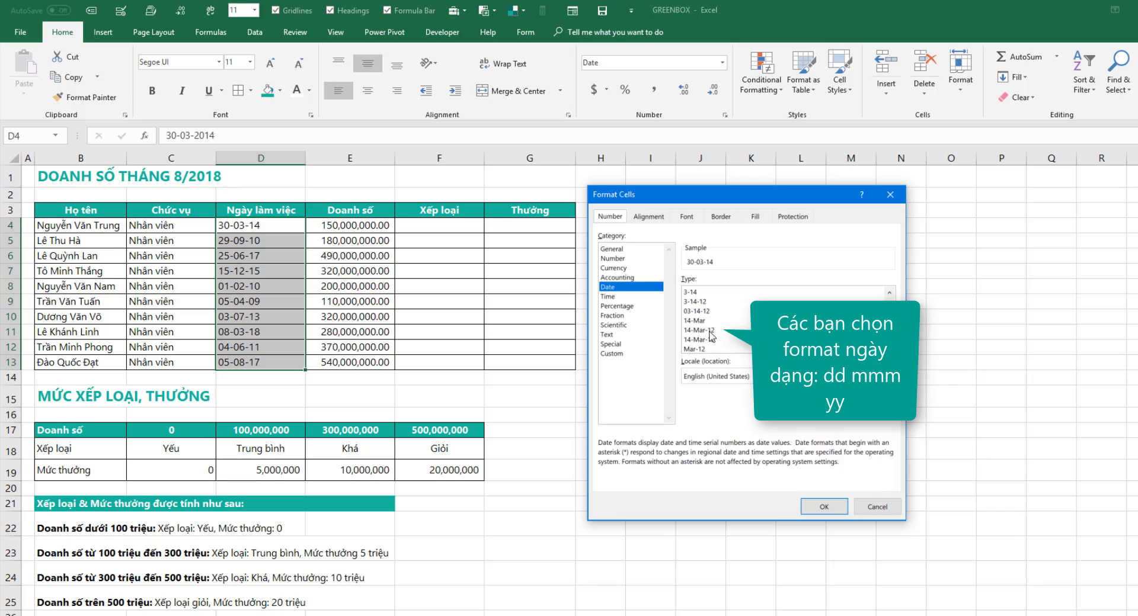
pyautogui.click(711, 331)
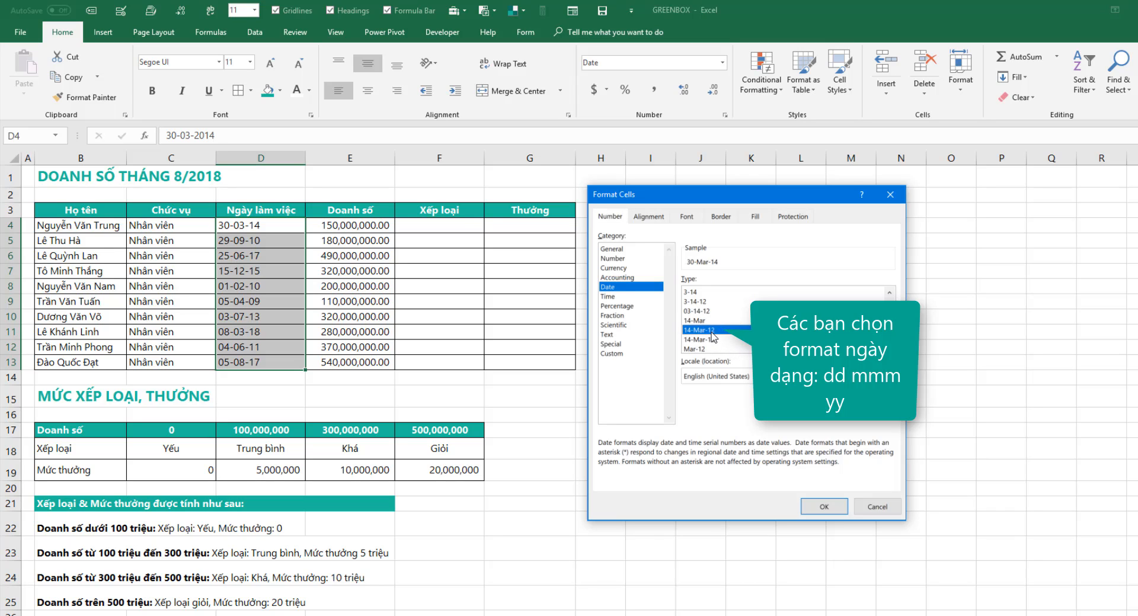
pyautogui.click(824, 507)
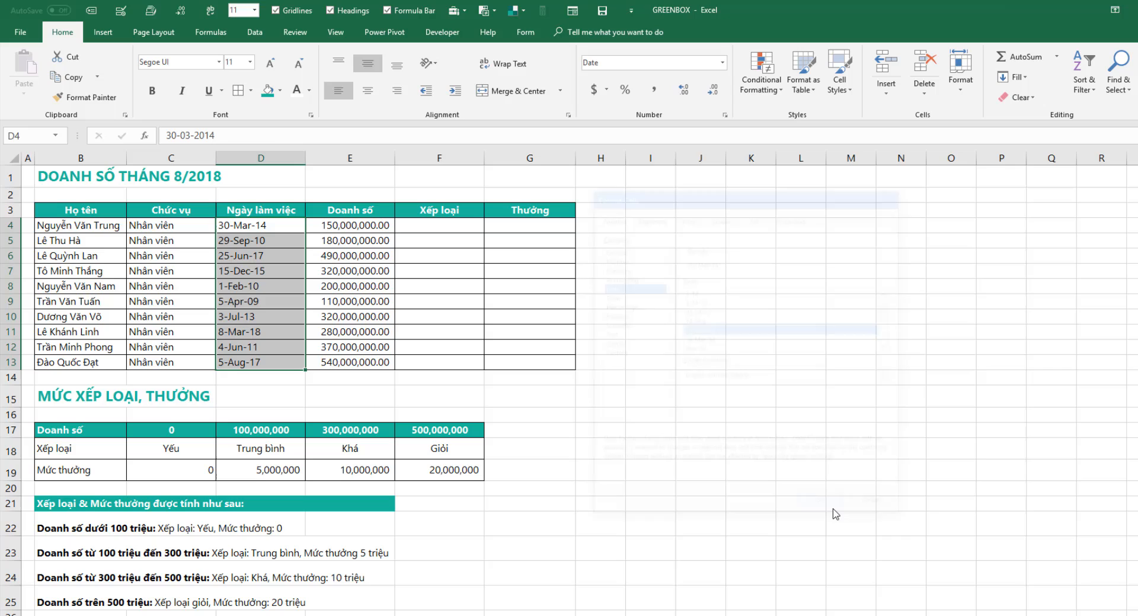
pyautogui.click(520, 386)
# - Format the Doanh số values in E4:E13 as numbers with thousands separators and no decimal places
pyautogui.moveTo(360, 227); pyautogui.dragTo(358, 359)
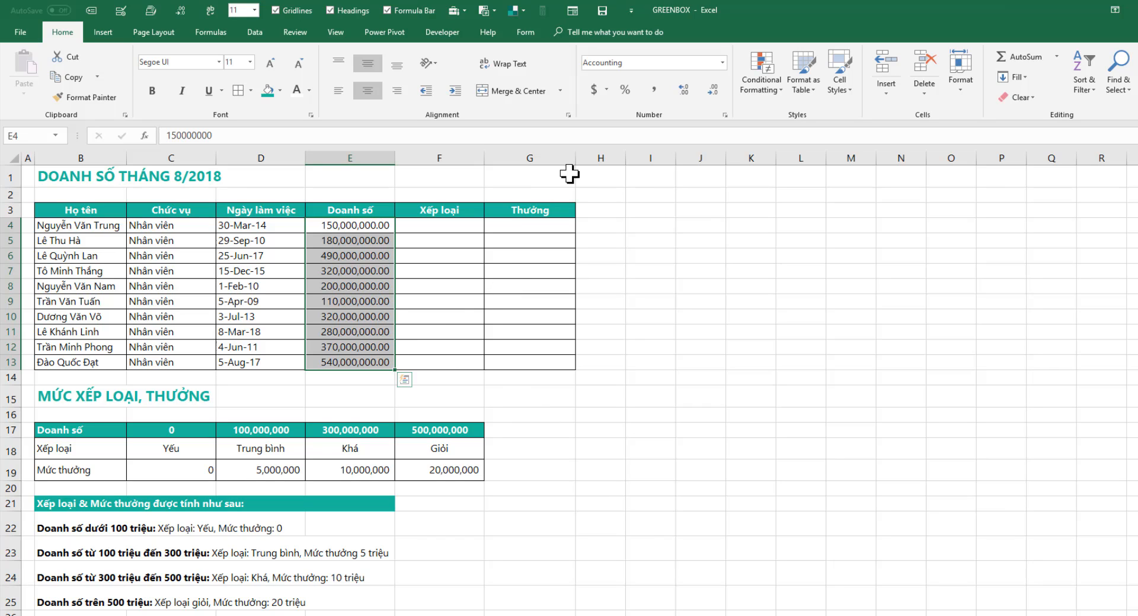
pyautogui.click(722, 62)
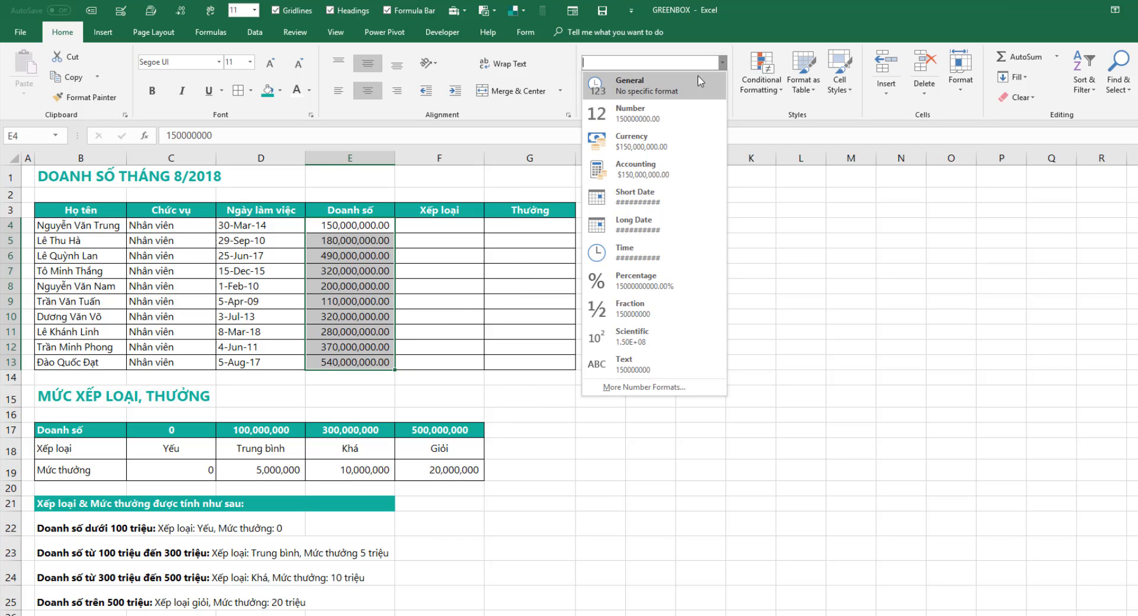
pyautogui.click(657, 120)
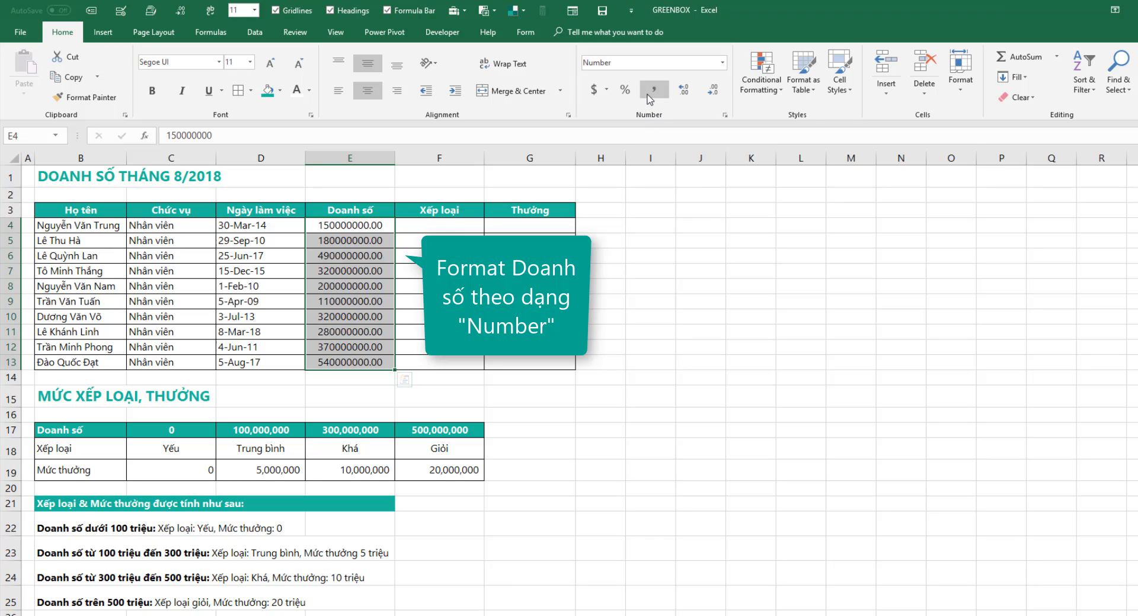
pyautogui.click(652, 90)
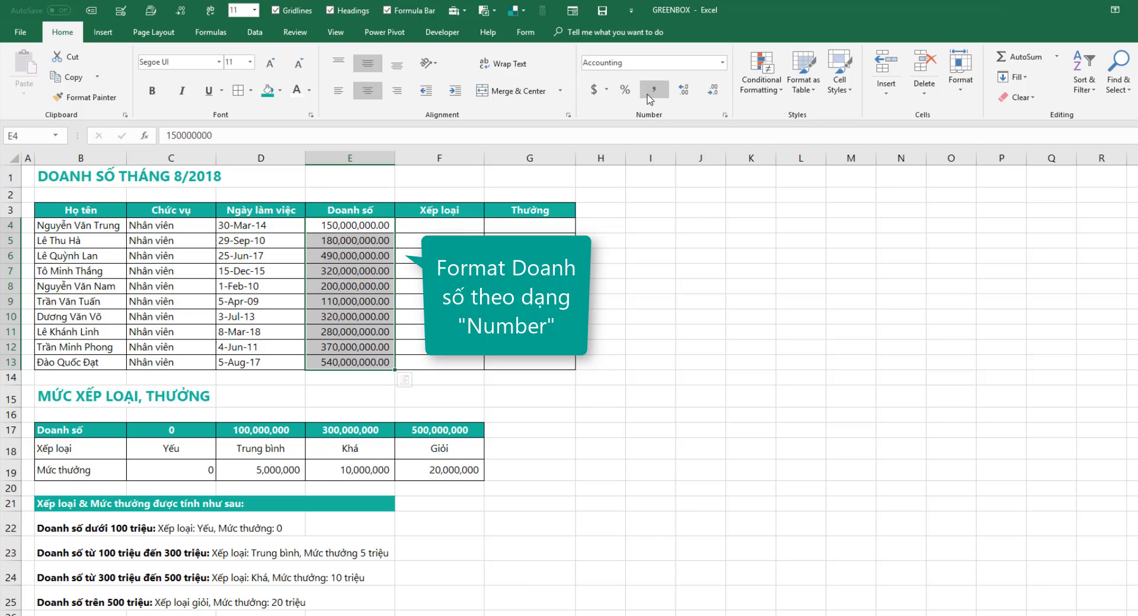
pyautogui.click(713, 90)
pyautogui.click(714, 90)
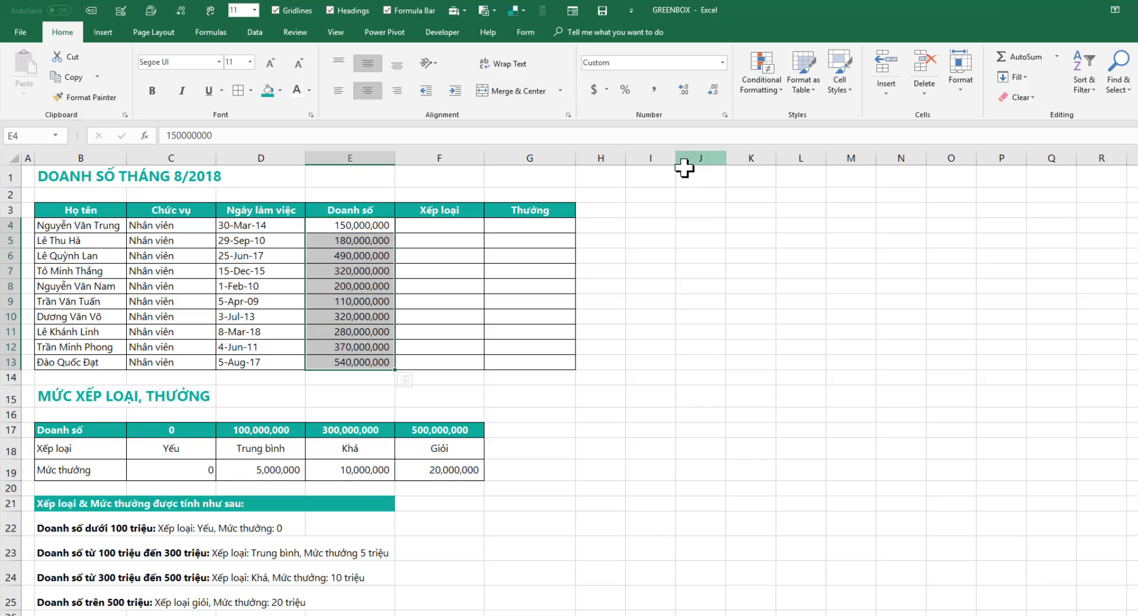
# - Begin an HLOOKUP formula in F4 with E4 as lookup value and the absolute table range $B$17:$F$19
pyautogui.click(490, 226)
pyautogui.click(464, 226)
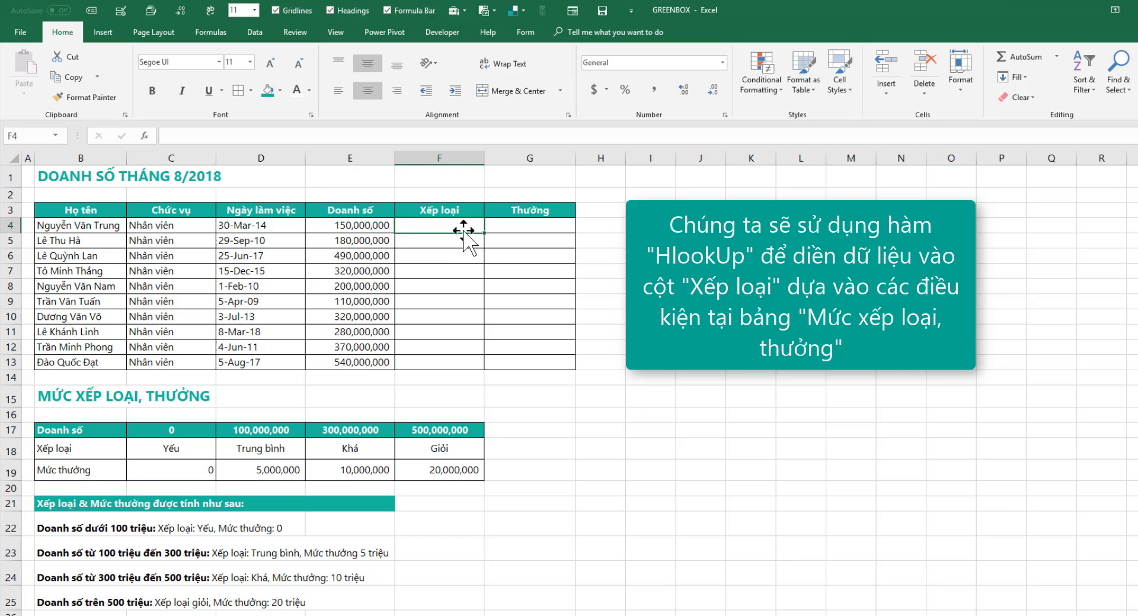
pyautogui.write('=h')
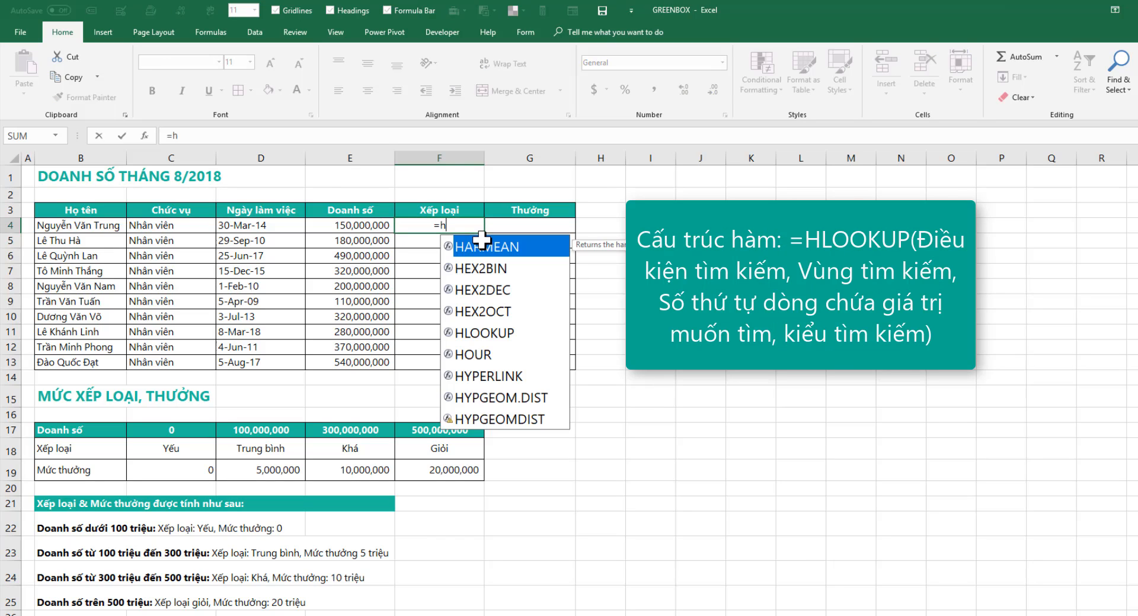
pyautogui.write('loo')
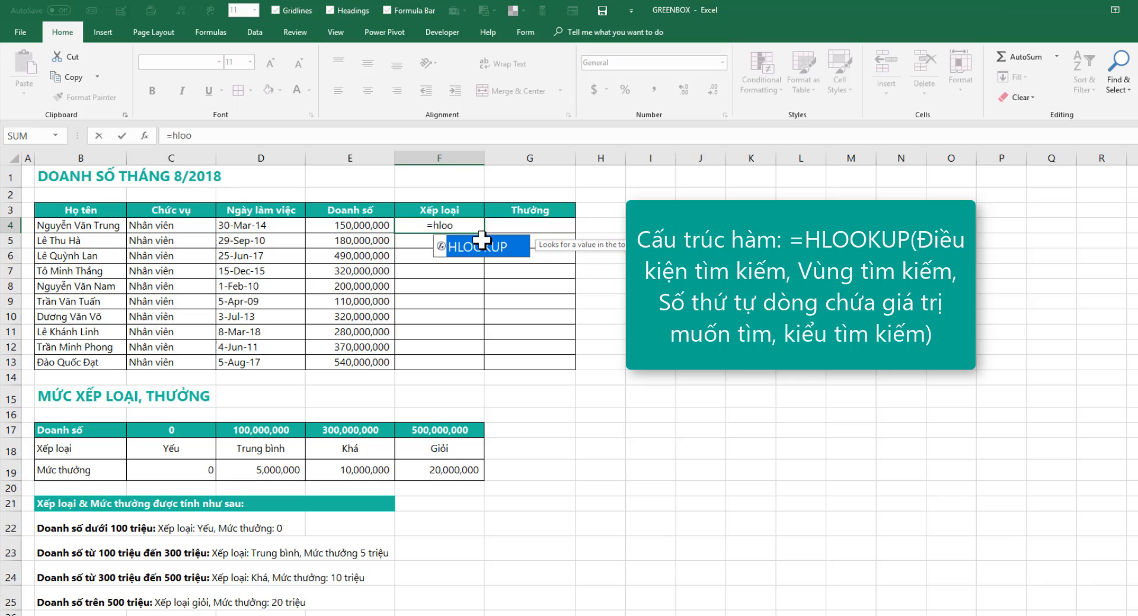
pyautogui.doubleClick(482, 246)
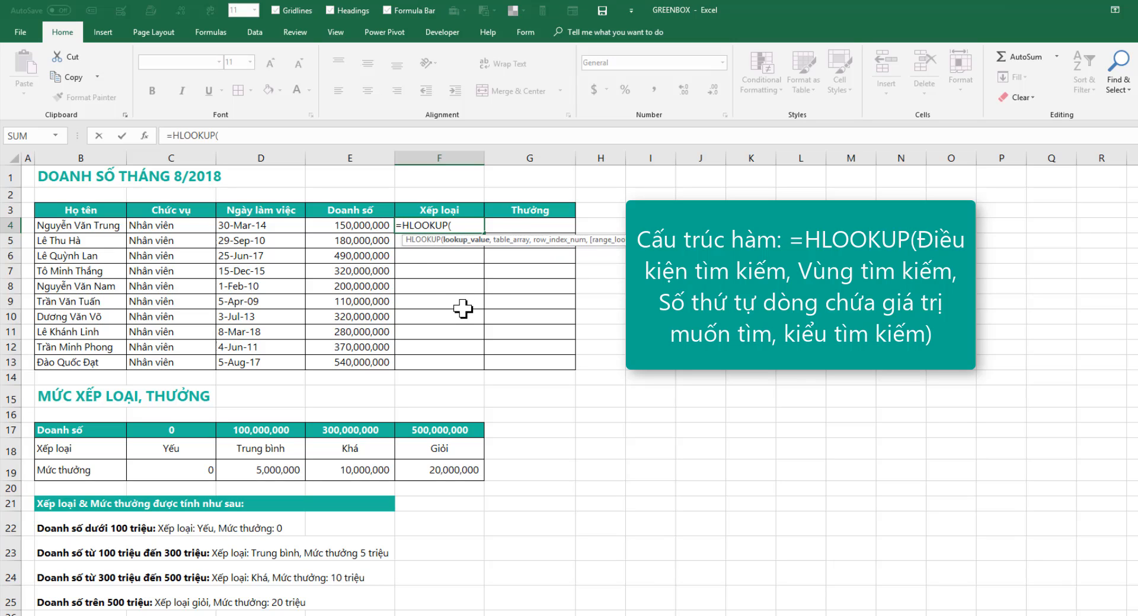
pyautogui.click(365, 227)
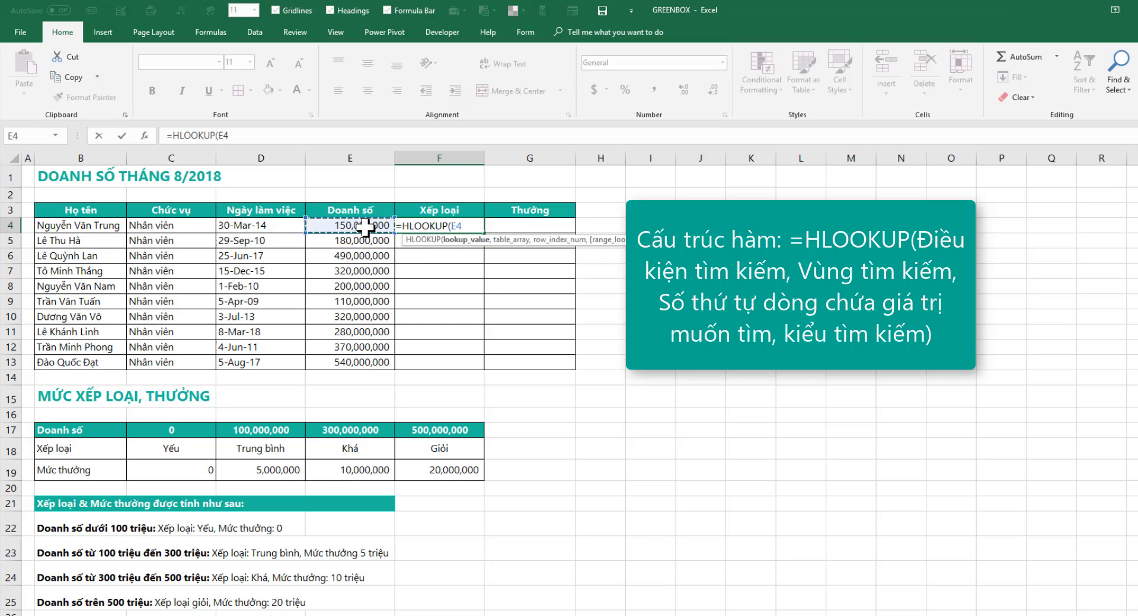
pyautogui.write(',')
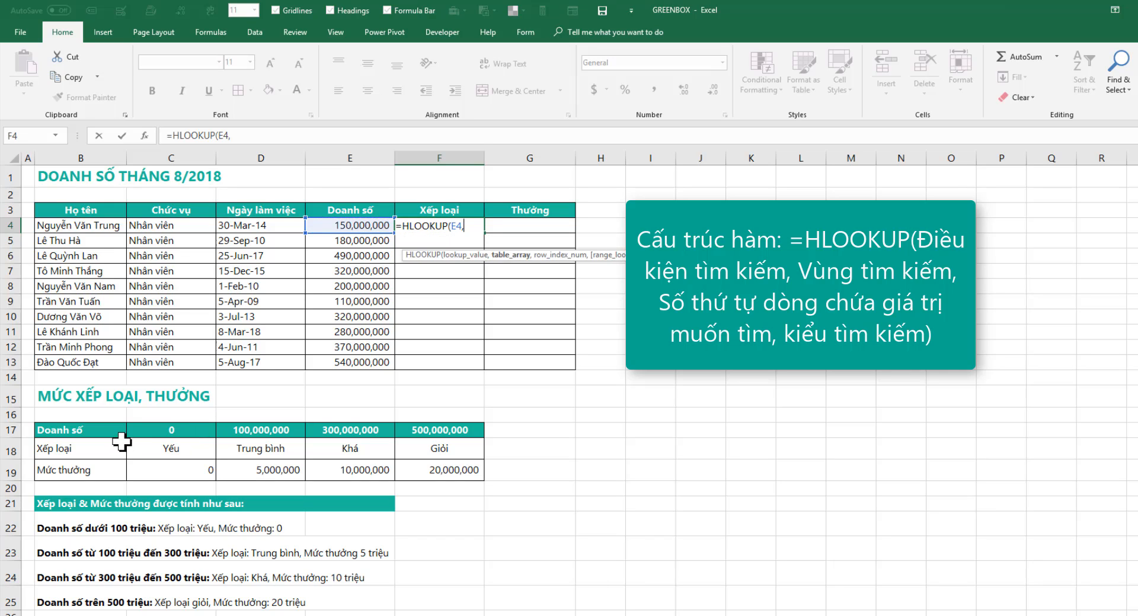
pyautogui.moveTo(101, 430); pyautogui.dragTo(439, 463)
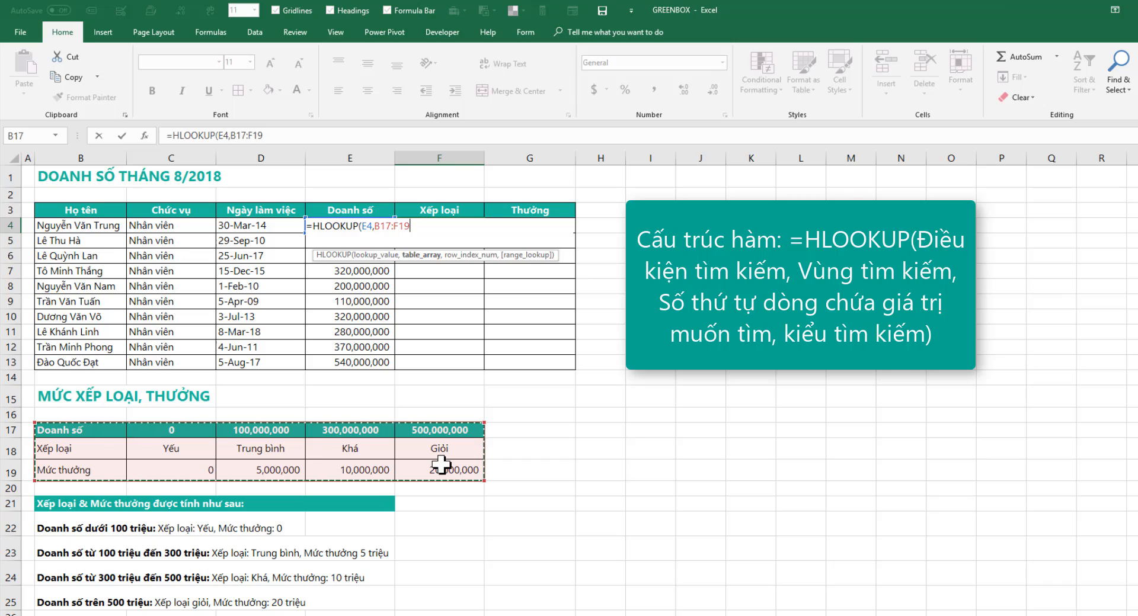
pyautogui.press('F4')
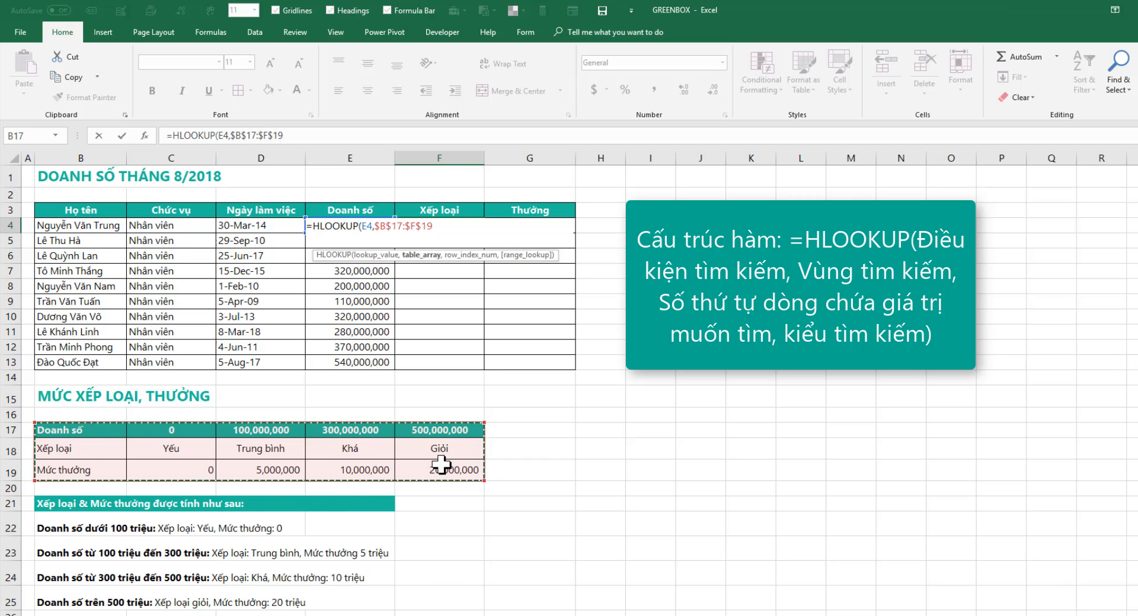
# - Complete the F4 HLOOKUP formula with row index 2 and TRUE for approximate match
pyautogui.write(',2')
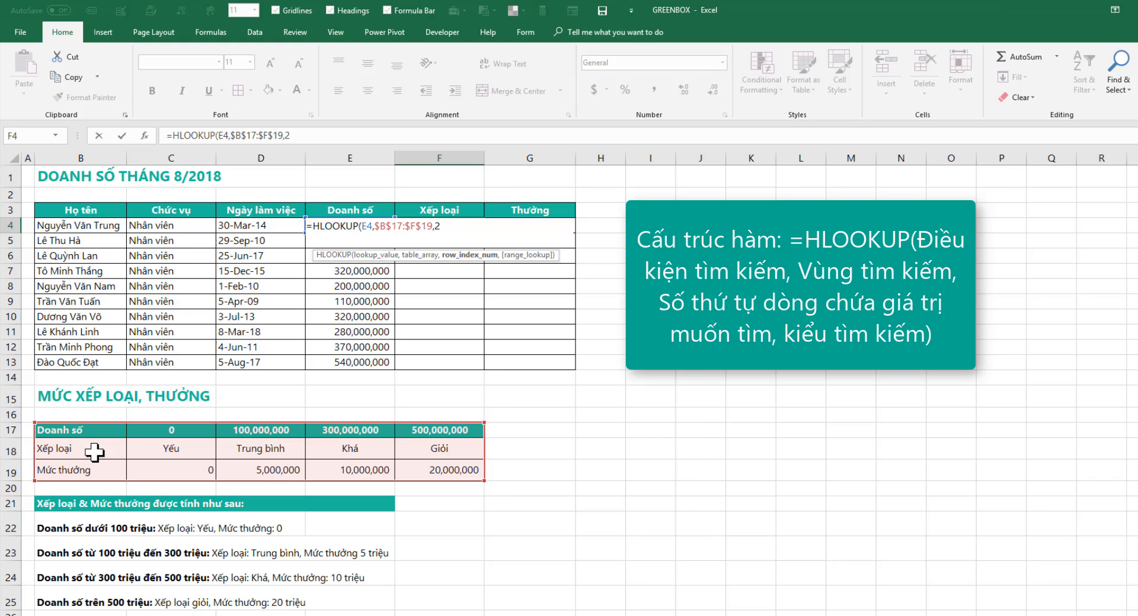
pyautogui.write(',')
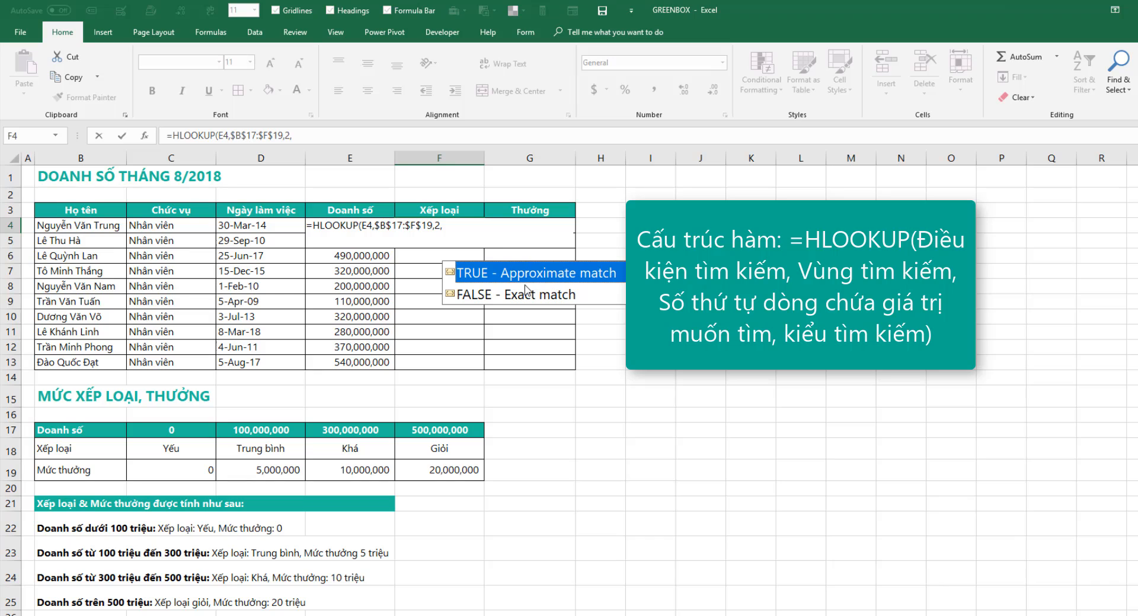
pyautogui.click(559, 277)
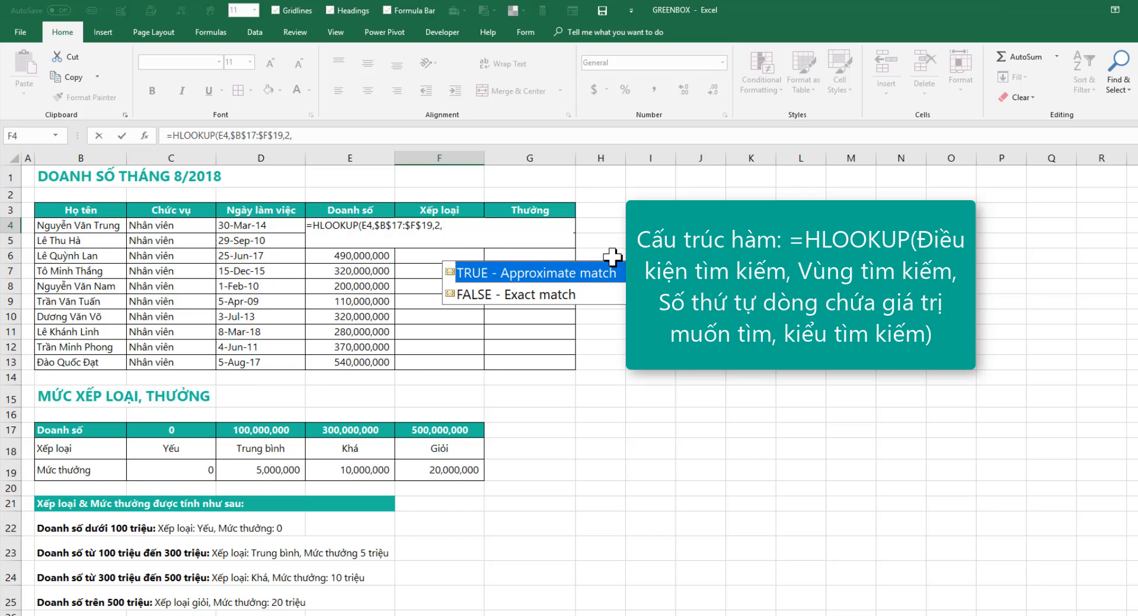
pyautogui.doubleClick(565, 276)
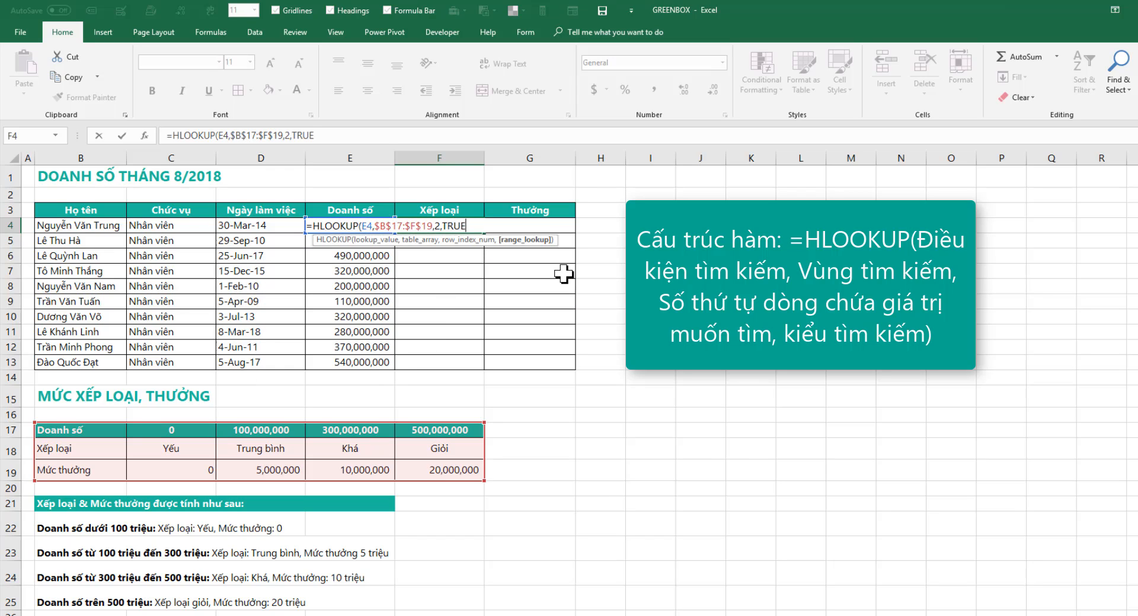
pyautogui.write(')')
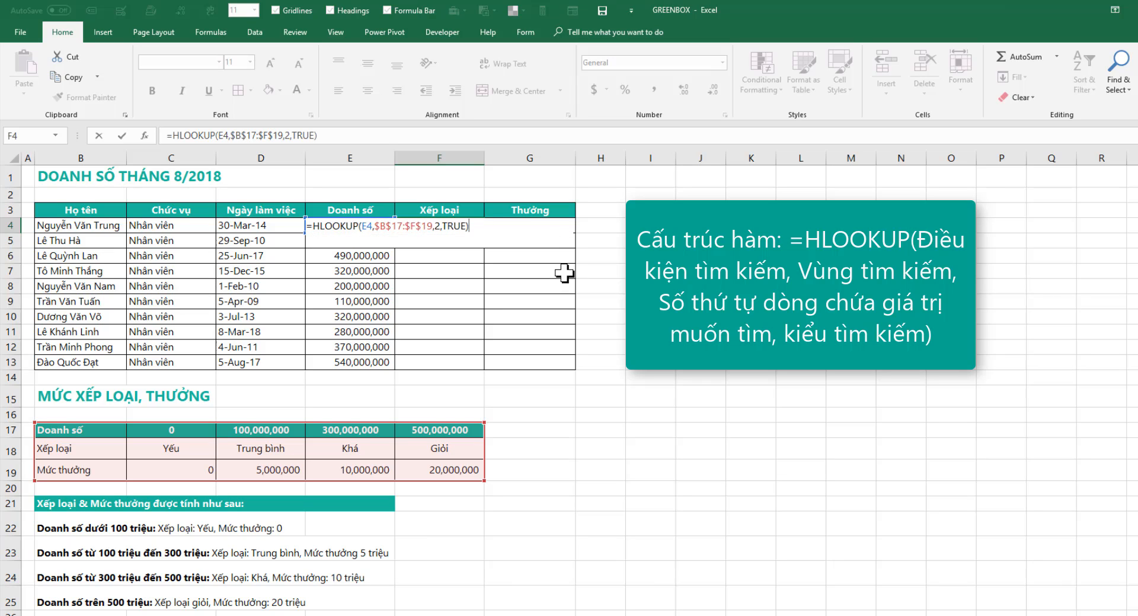
pyautogui.press('Return')
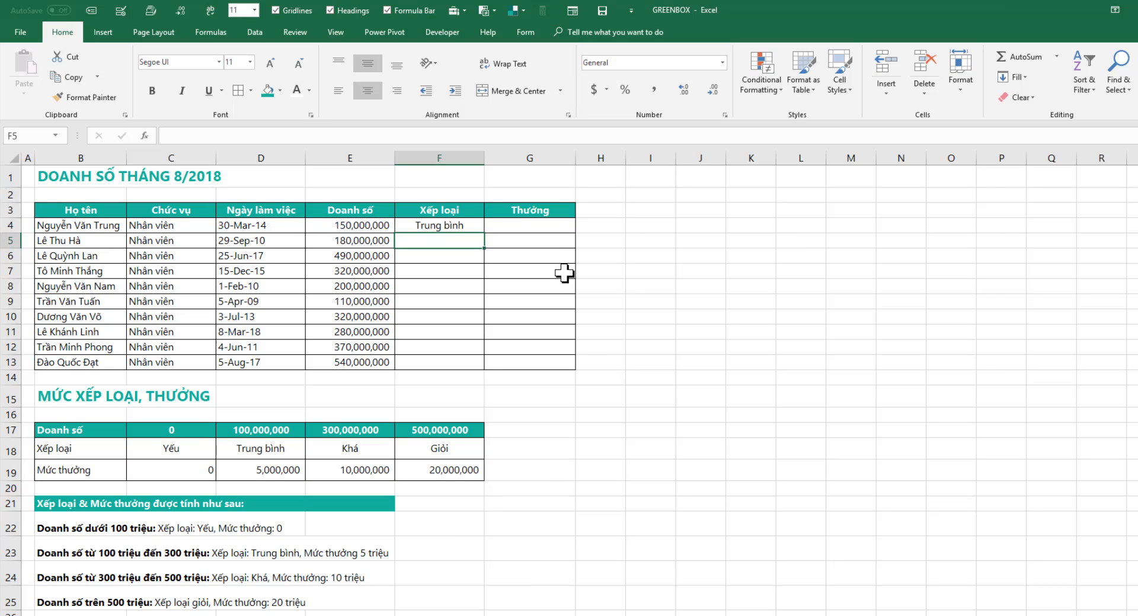
# - Fill the Xếp loại formula from F4 down through F13
pyautogui.click(469, 227)
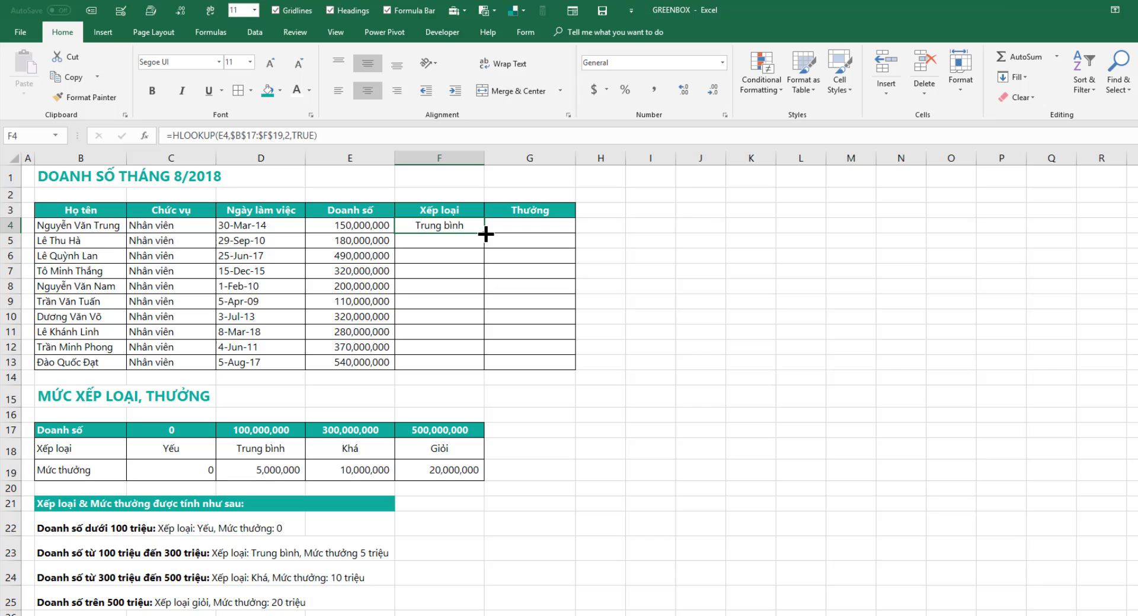
pyautogui.doubleClick(484, 234)
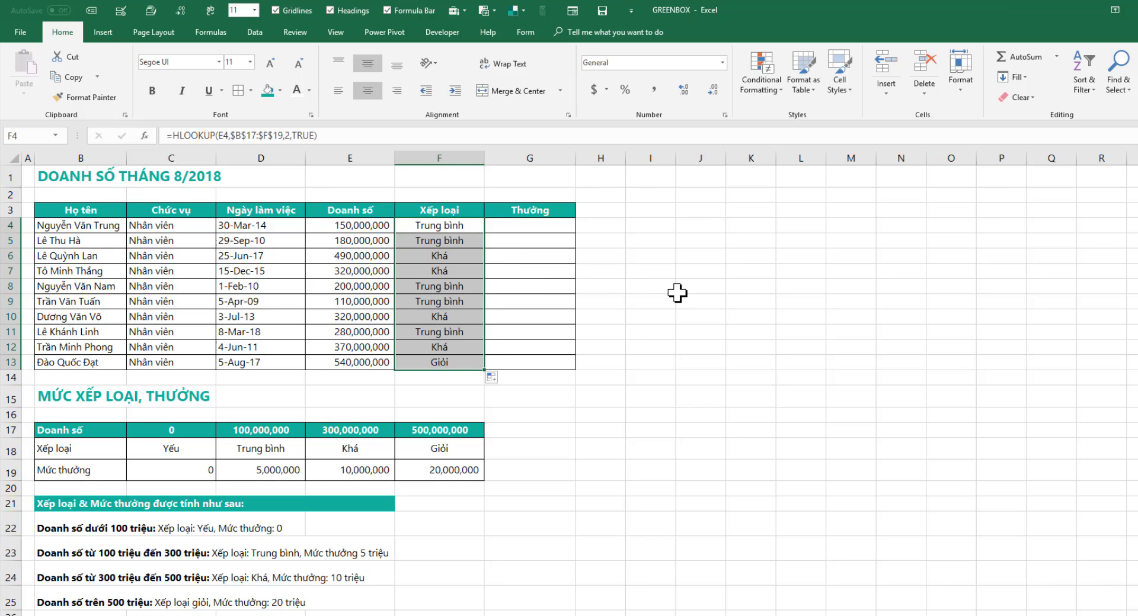
pyautogui.press('Right')
# - Begin an HLOOKUP formula in G4 with E4 as lookup value and the absolute table range $B$17:$F$19
pyautogui.moveTo(59, 477); pyautogui.dragTo(422, 467)
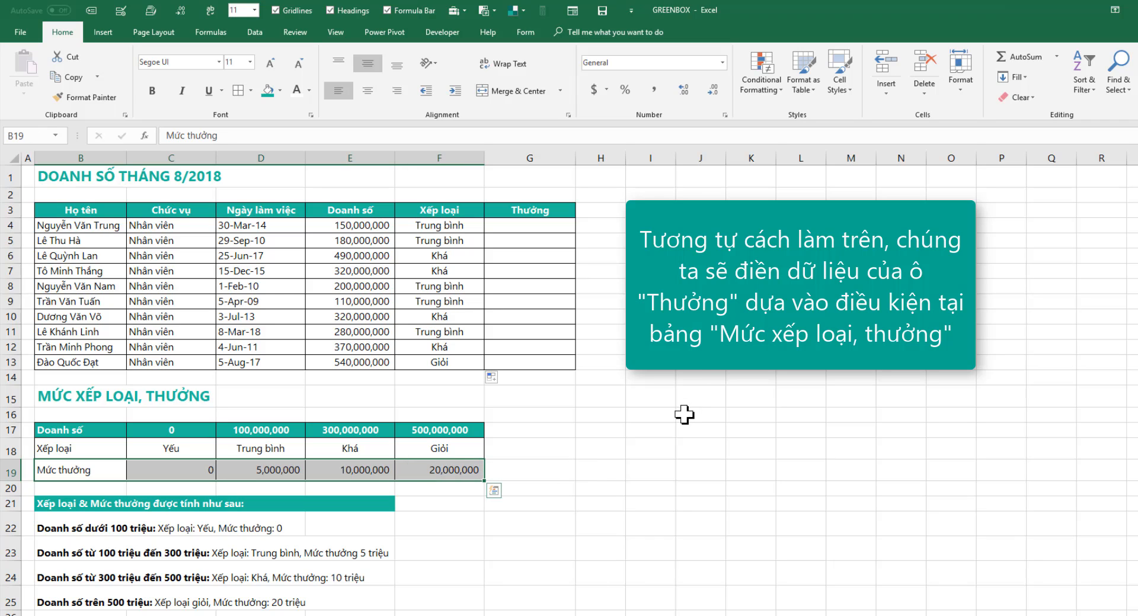
pyautogui.click(551, 225)
pyautogui.write('=')
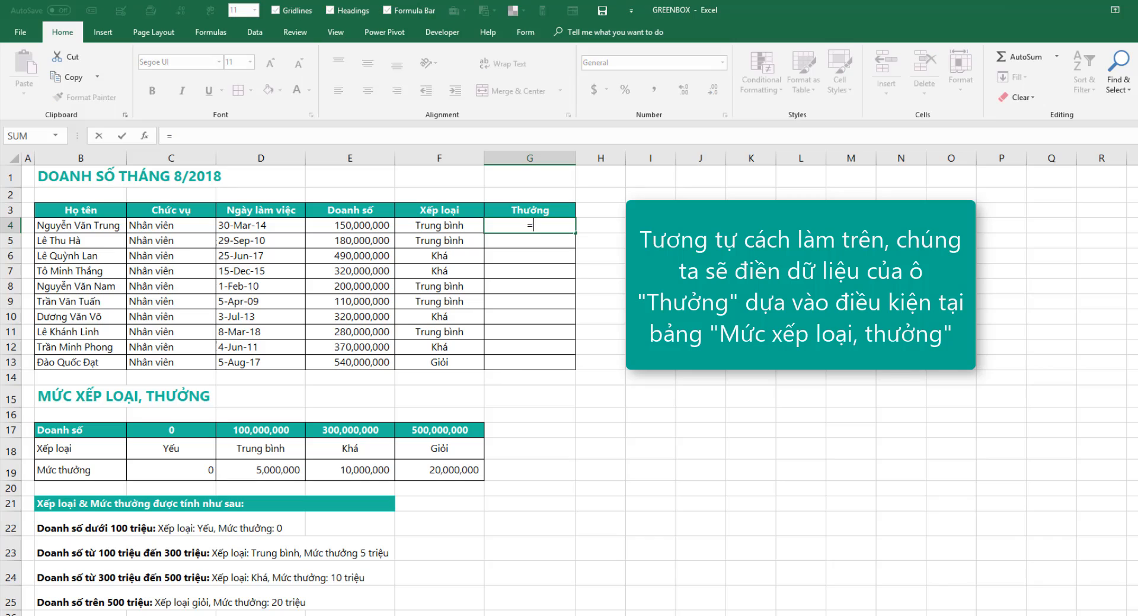
pyautogui.write('hlo')
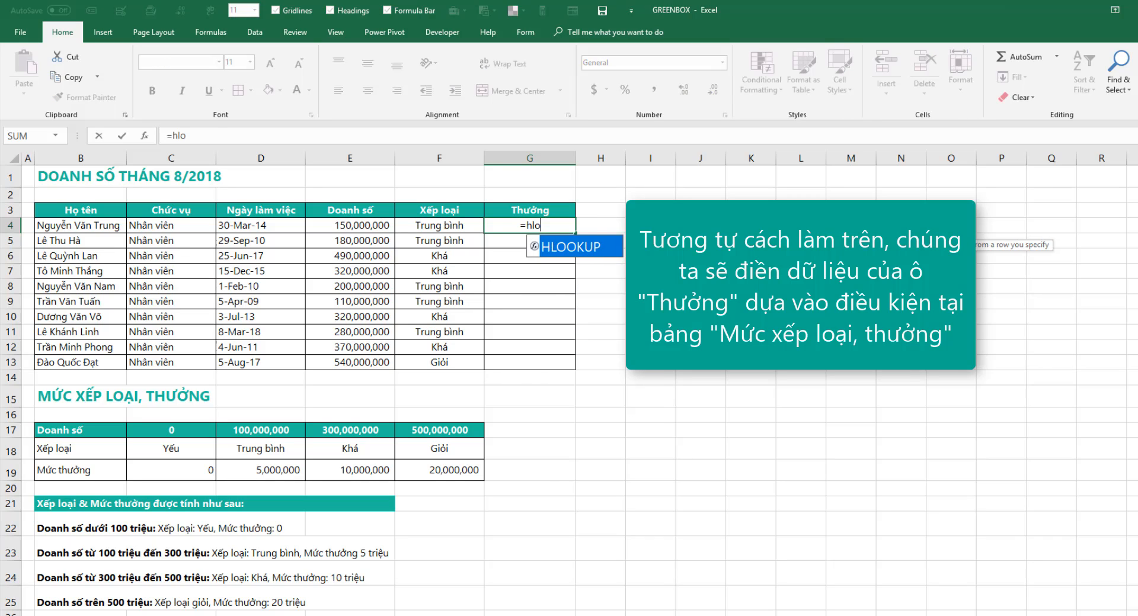
pyautogui.press('Tab')
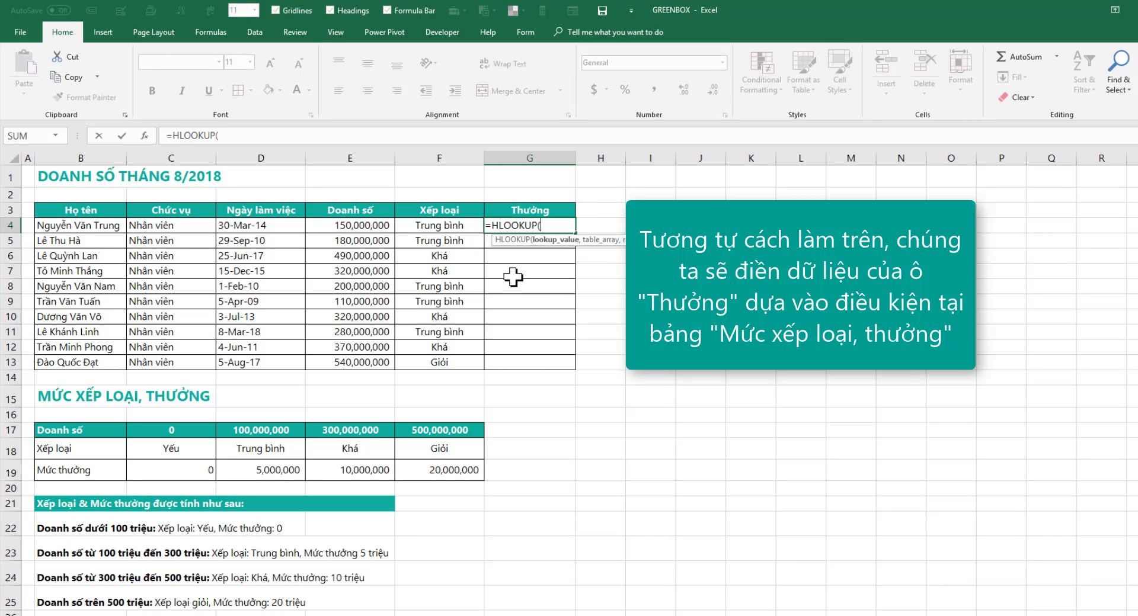
pyautogui.click(376, 225)
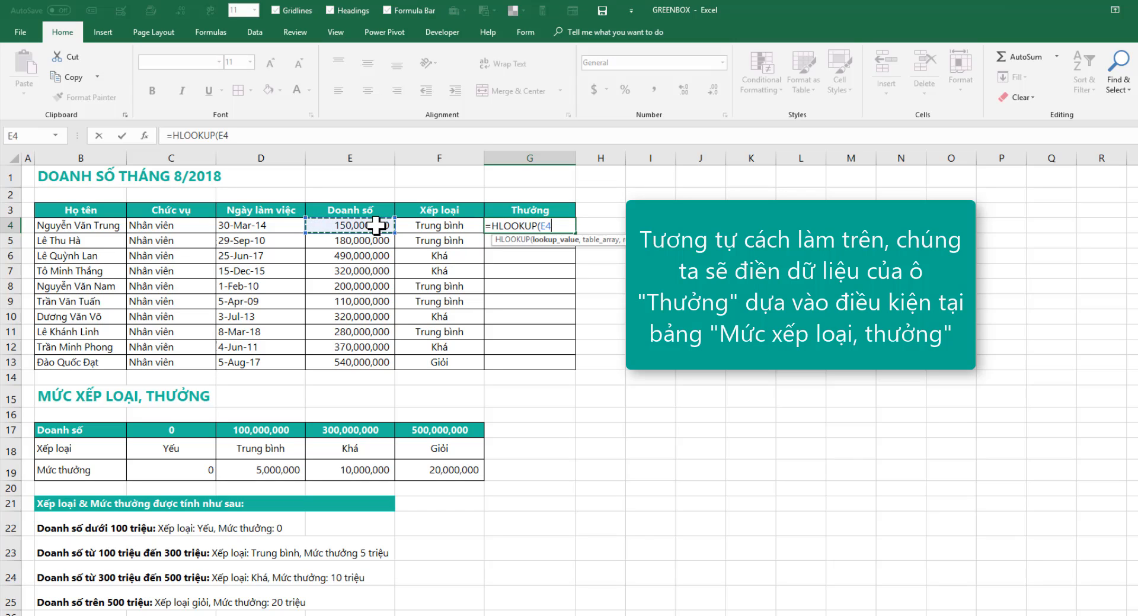
pyautogui.write(',')
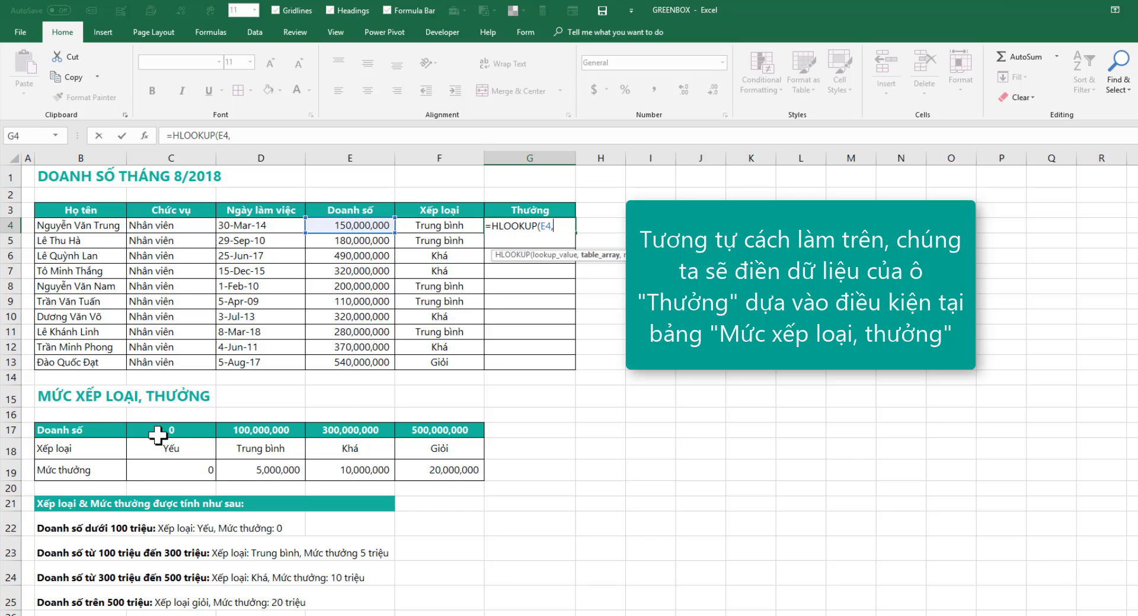
pyautogui.moveTo(91, 431); pyautogui.dragTo(456, 477)
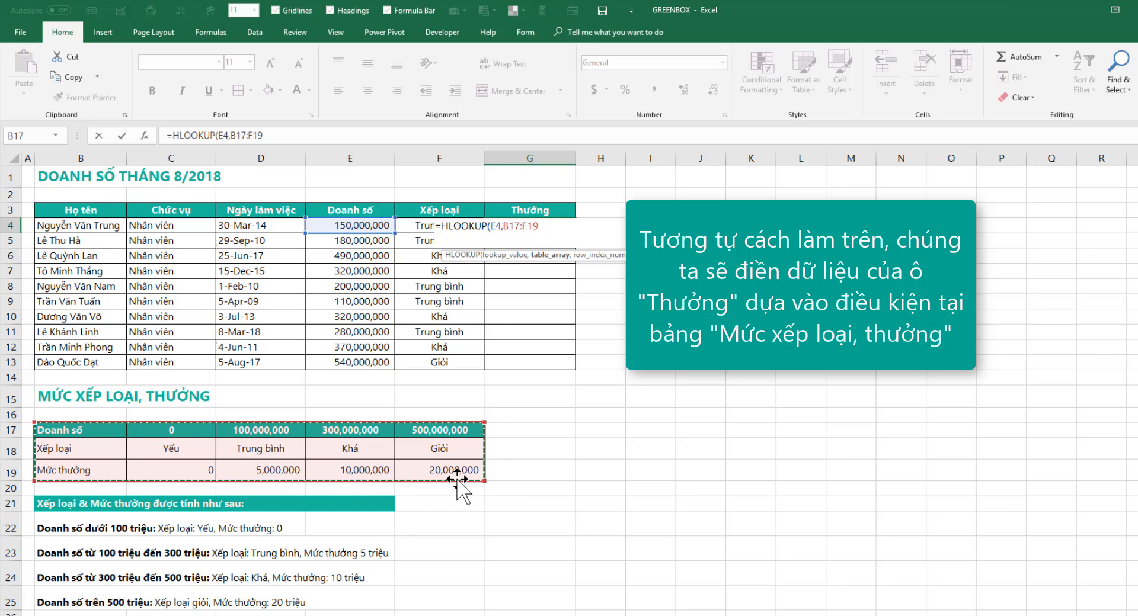
pyautogui.press('F4')
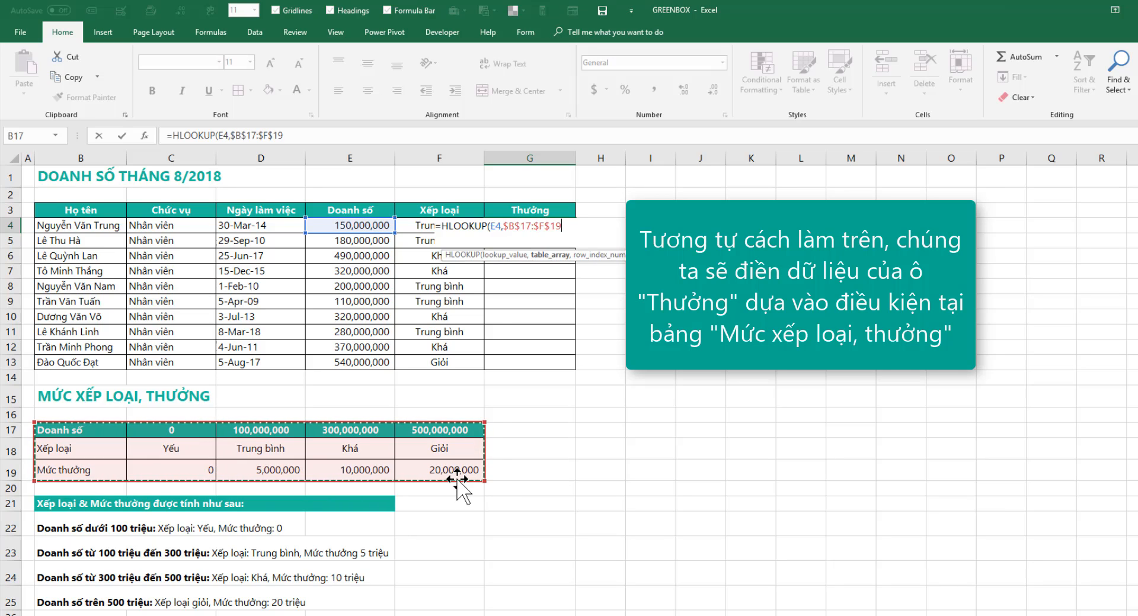
# - Complete the G4 HLOOKUP formula with row index 3 and TRUE for approximate match, and fill it down through G13
pyautogui.write(',')
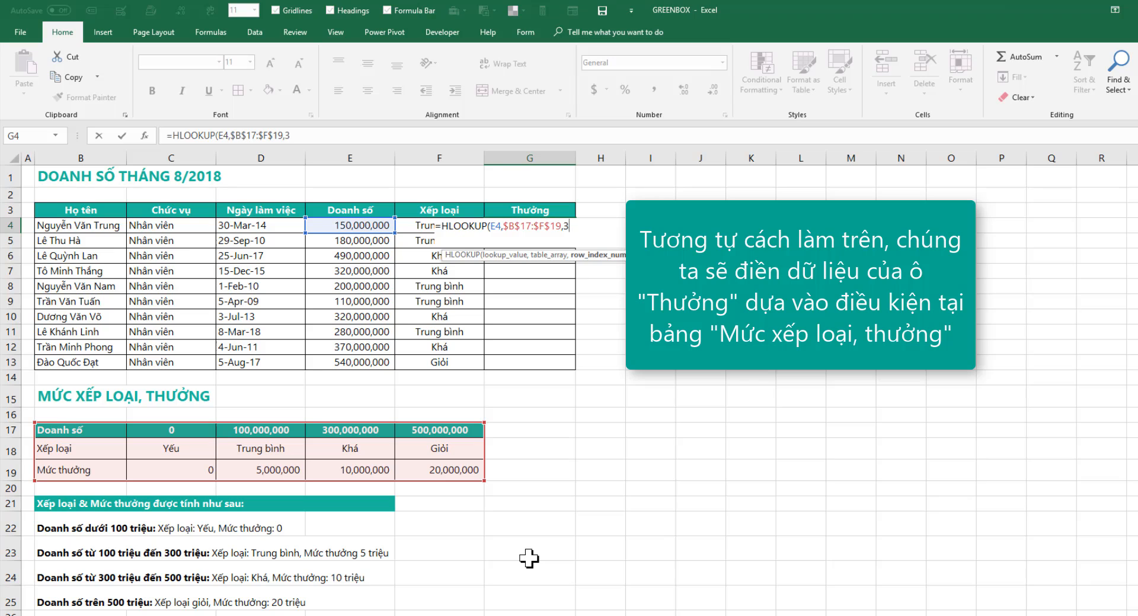
pyautogui.write('3,')
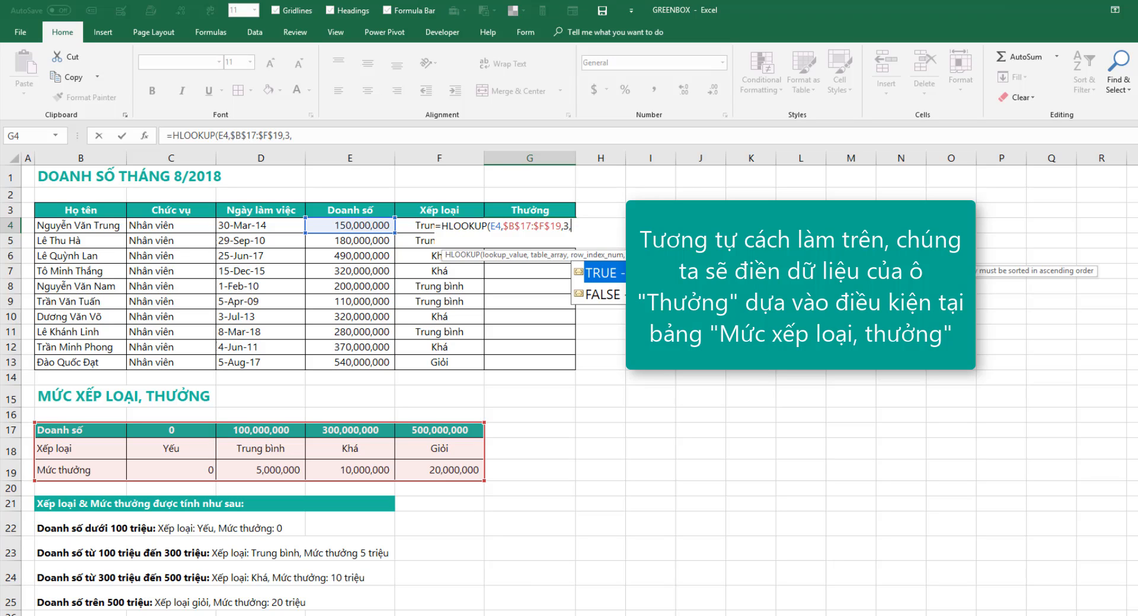
pyautogui.press('Tab')
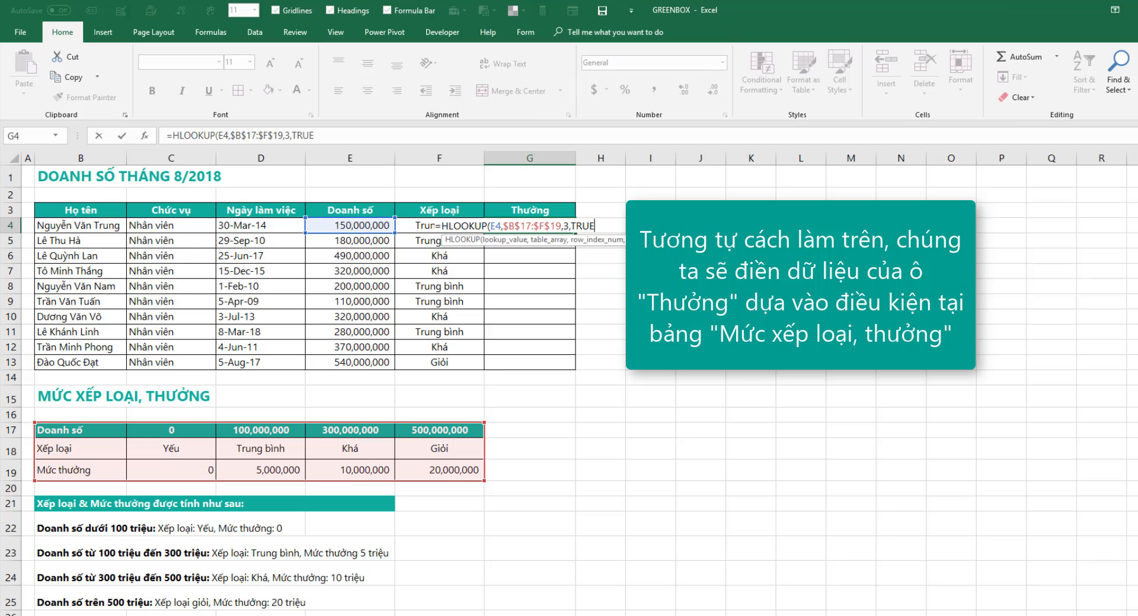
pyautogui.write(')')
pyautogui.hotkey('ctrl', 'Return')
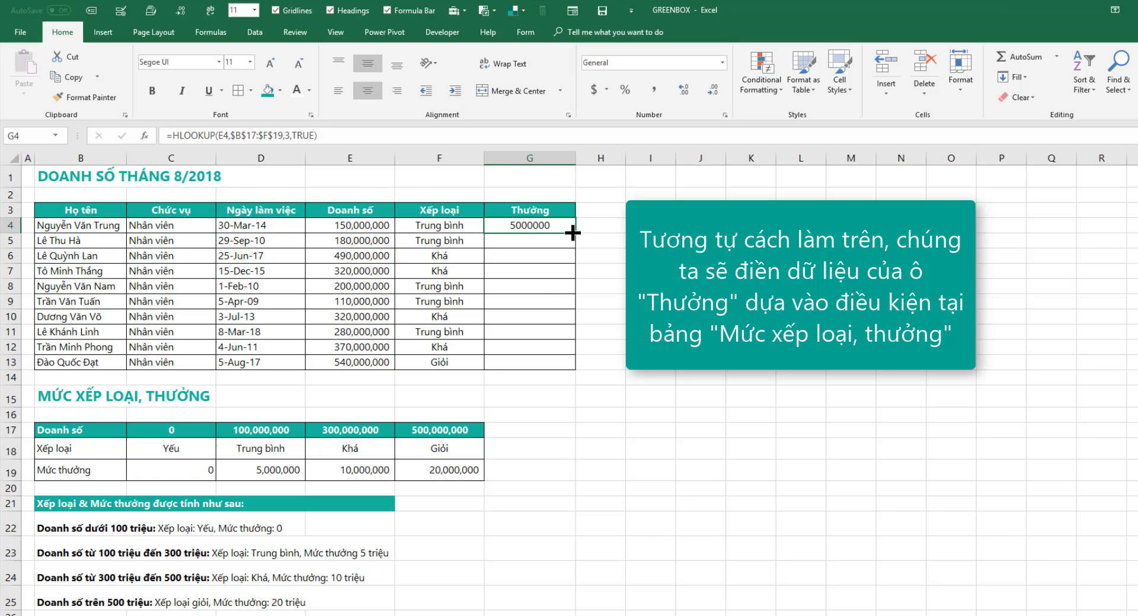
pyautogui.doubleClick(577, 235)
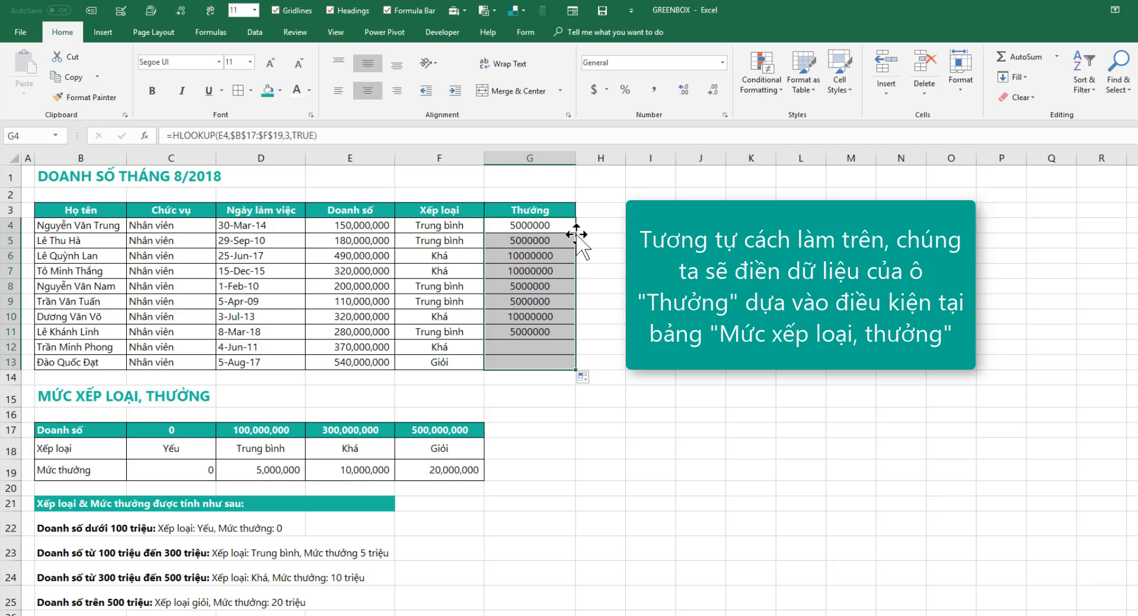
pyautogui.click(580, 416)
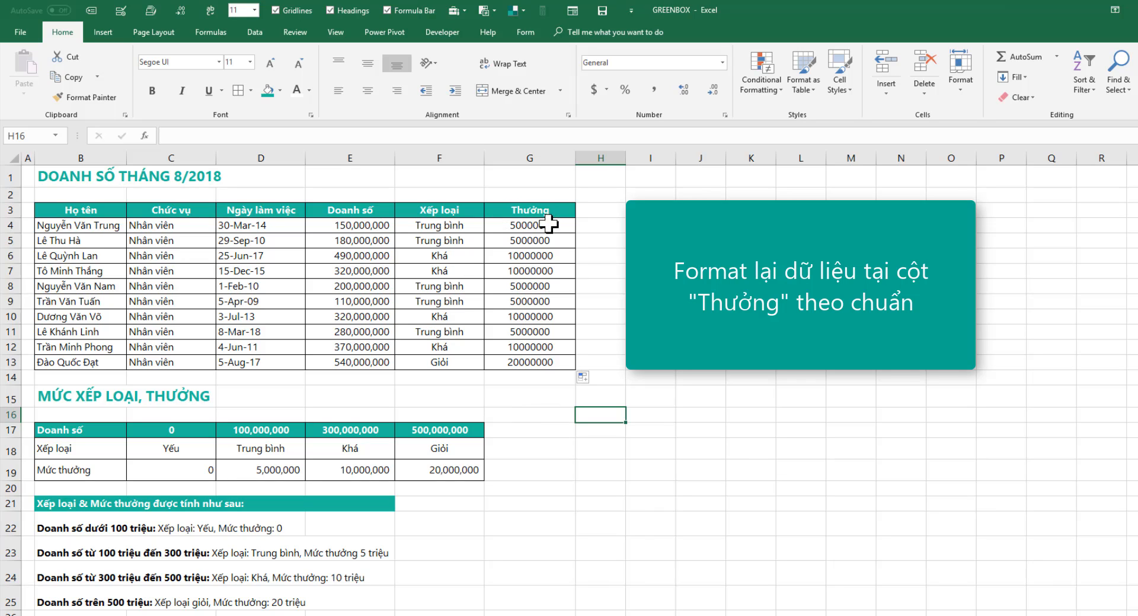
# - Format the Thưởng values in G4:G13 as numbers with thousands separators and no decimal places
pyautogui.moveTo(550, 224); pyautogui.dragTo(564, 363)
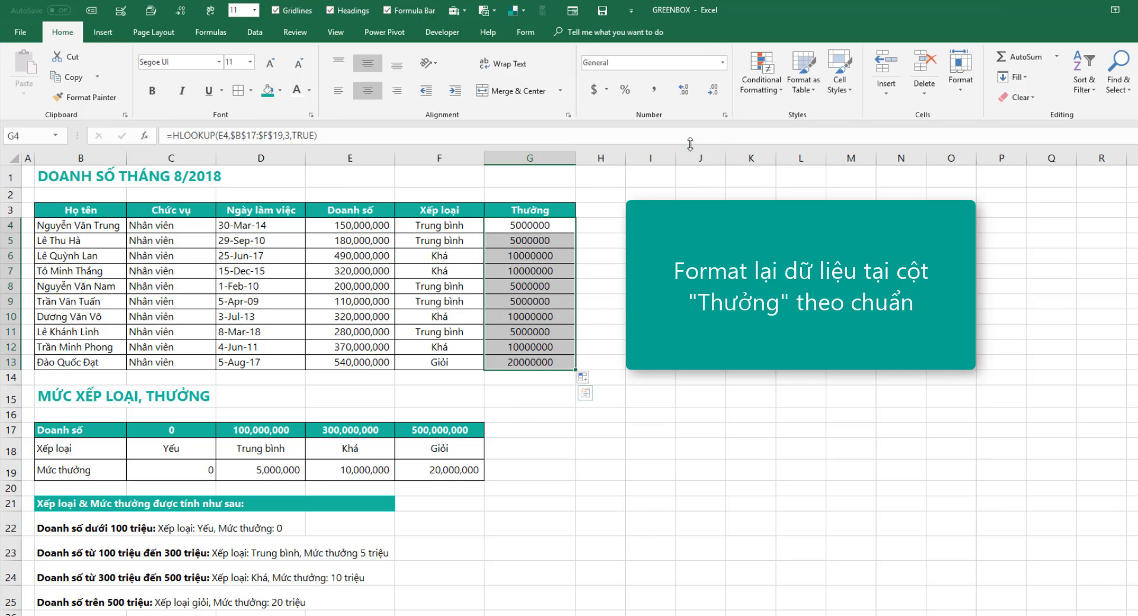
pyautogui.click(720, 63)
pyautogui.click(641, 117)
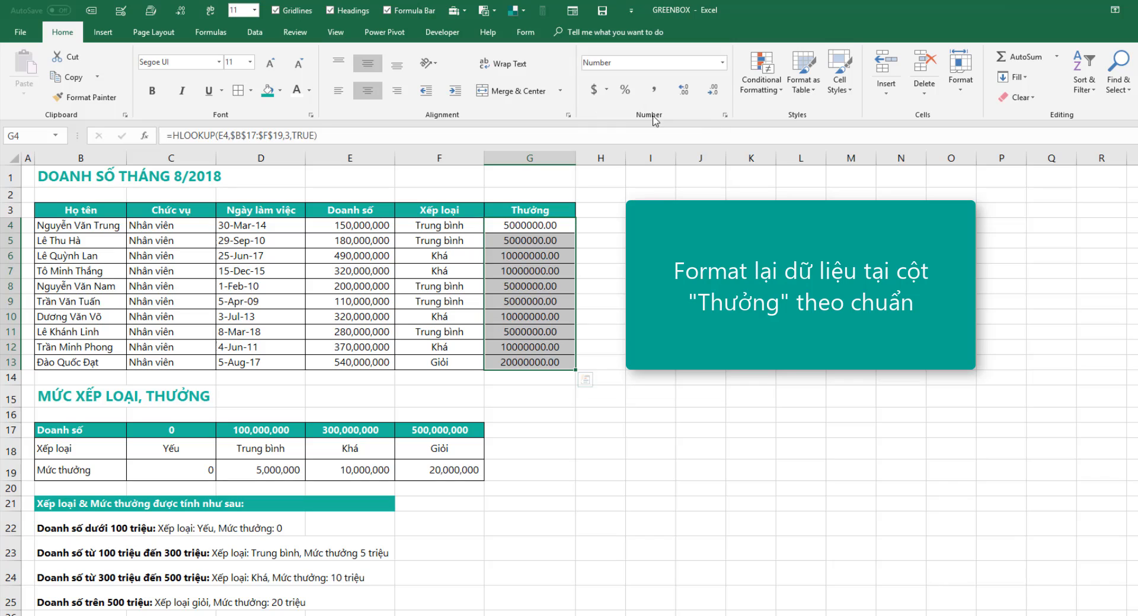
pyautogui.click(652, 90)
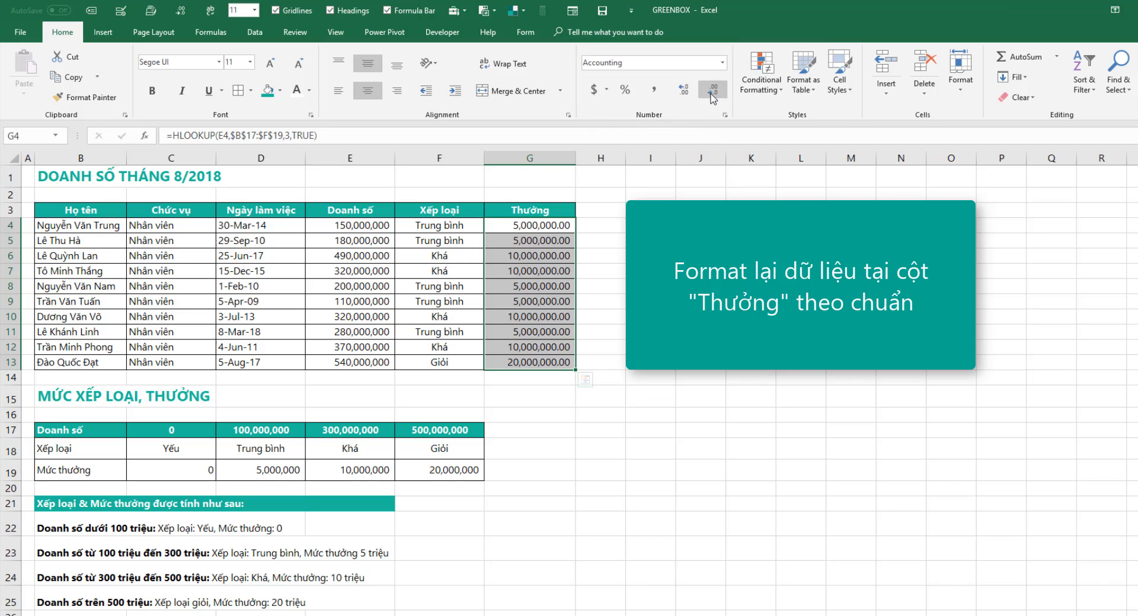
pyautogui.click(700, 317)
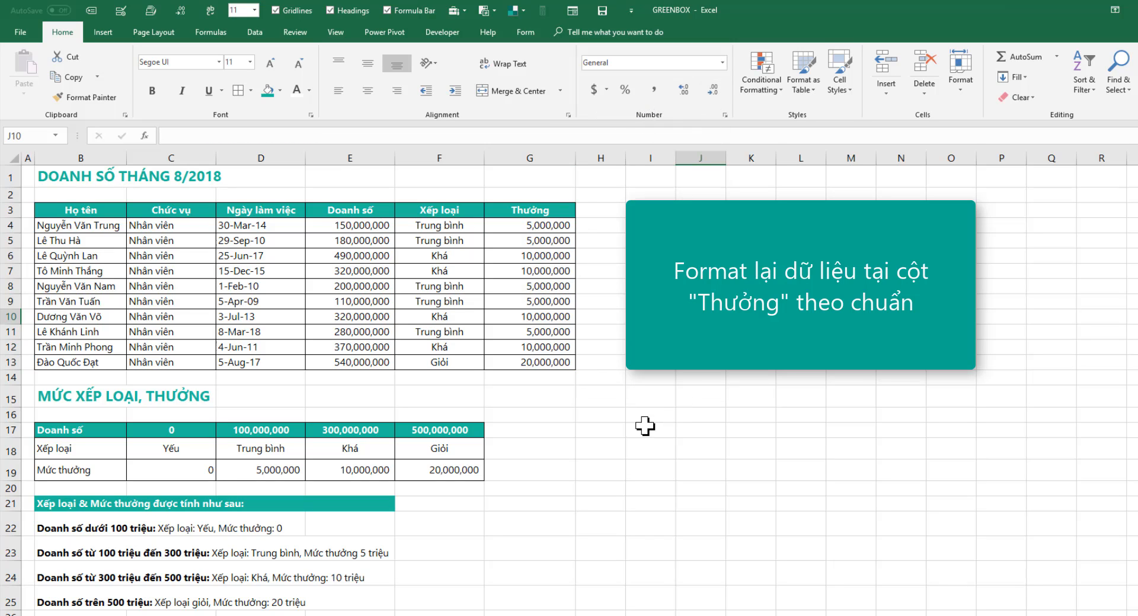